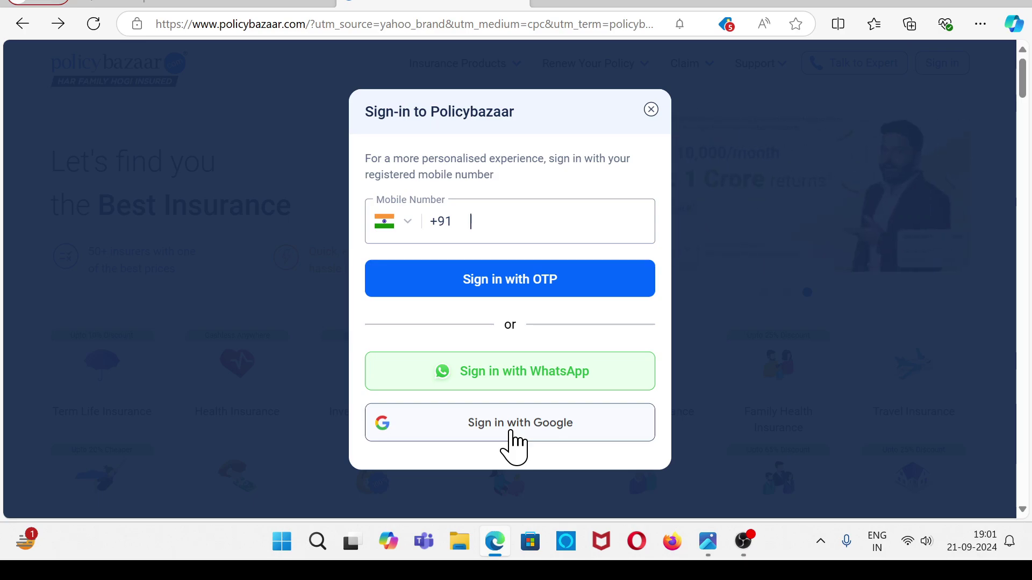
Sign in with Google and pick the Google account to use for Policybazaar.
left_click(511, 433)
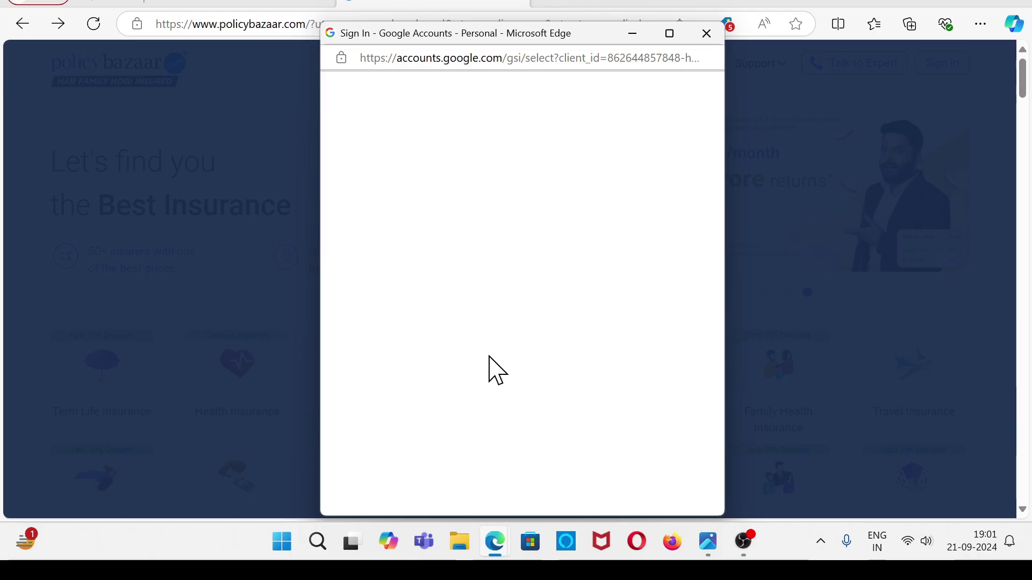
left_click(461, 257)
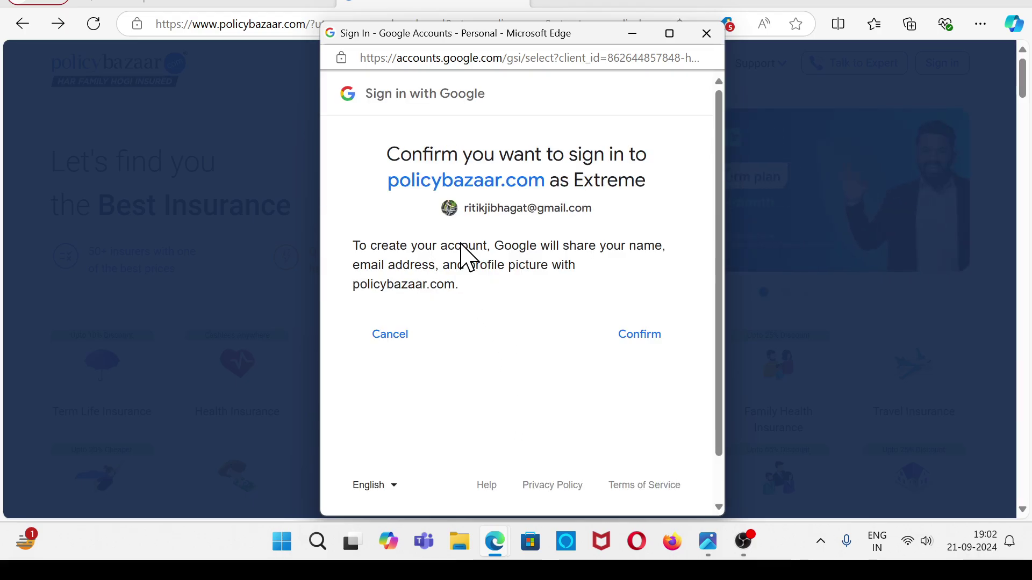
Confirm the Google sign-in, enter the mobile number and send the OTP after the reCAPTCHA check.
left_click(646, 335)
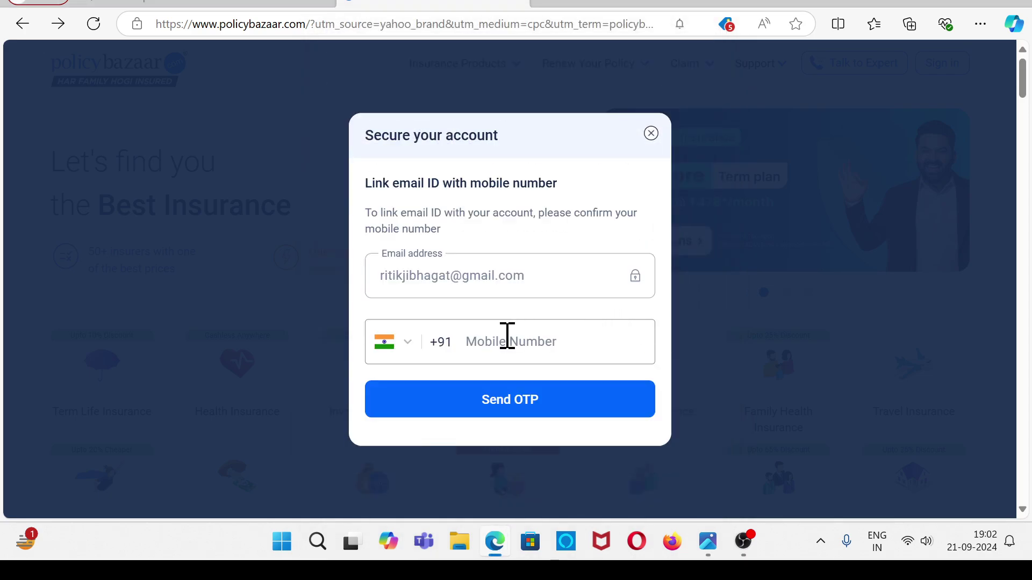
left_click(482, 343)
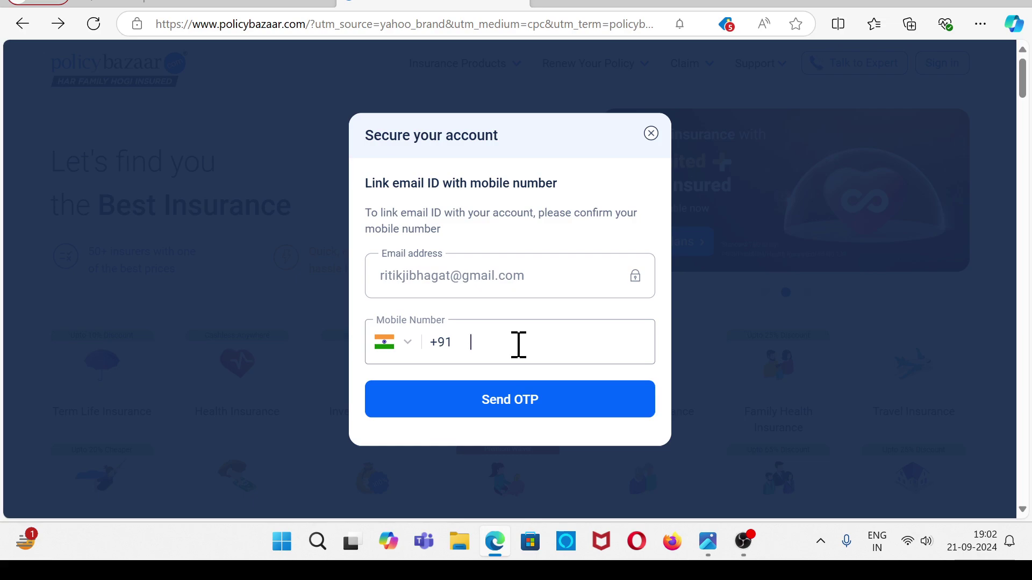
left_click(745, 544)
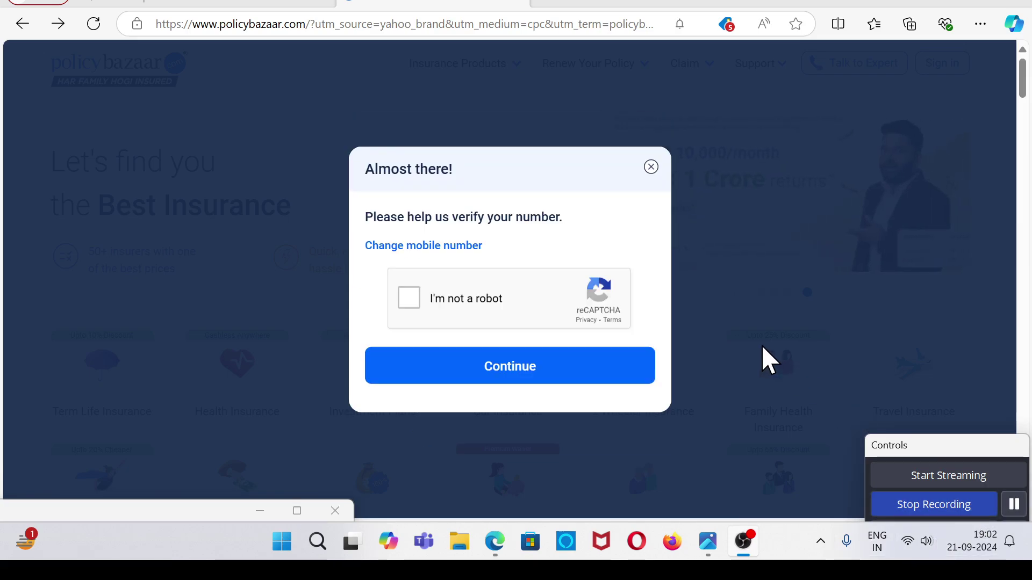
left_click(260, 510)
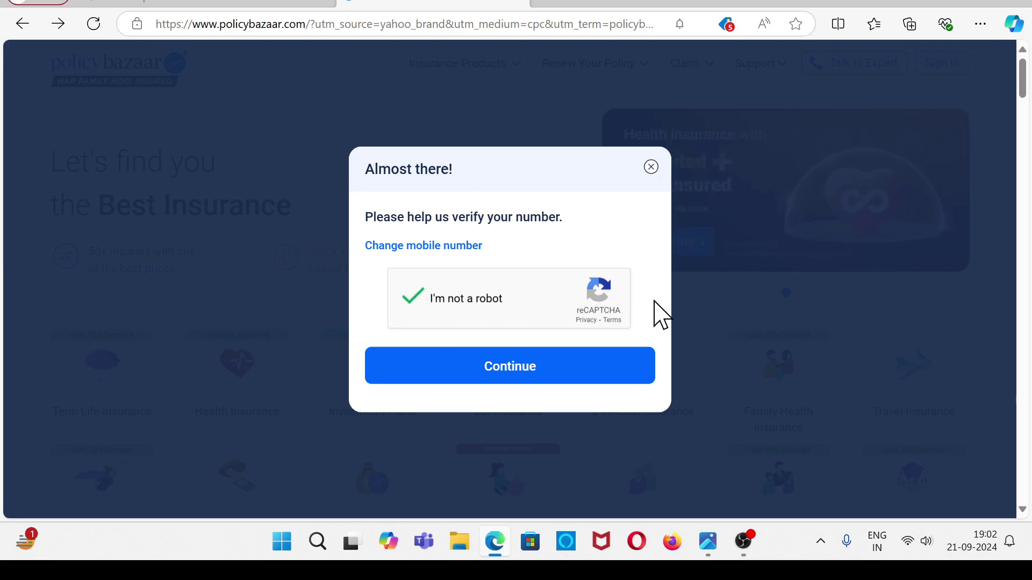
left_click(495, 379)
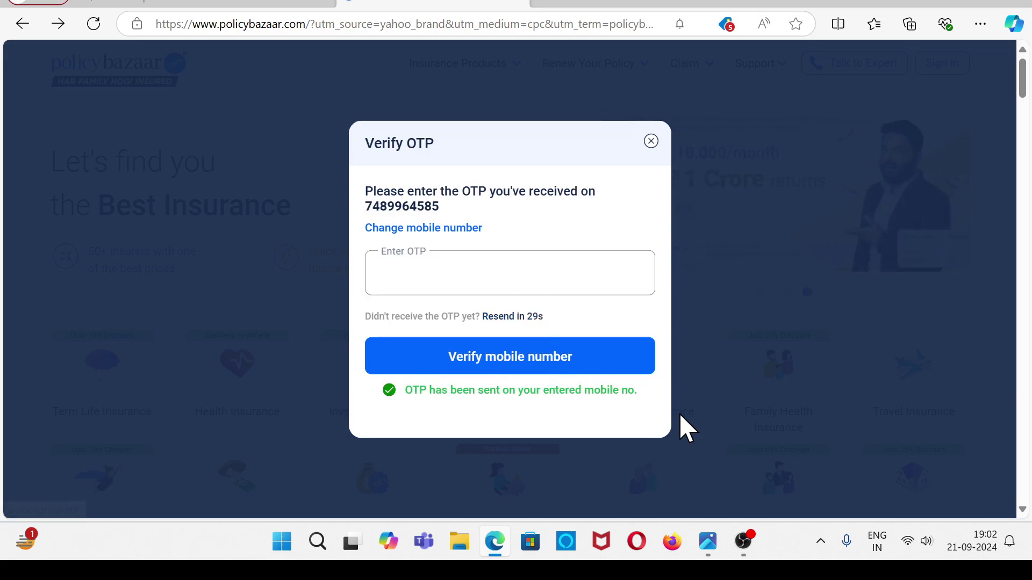
Verify the OTP and open the My Account dashboard.
left_click(743, 544)
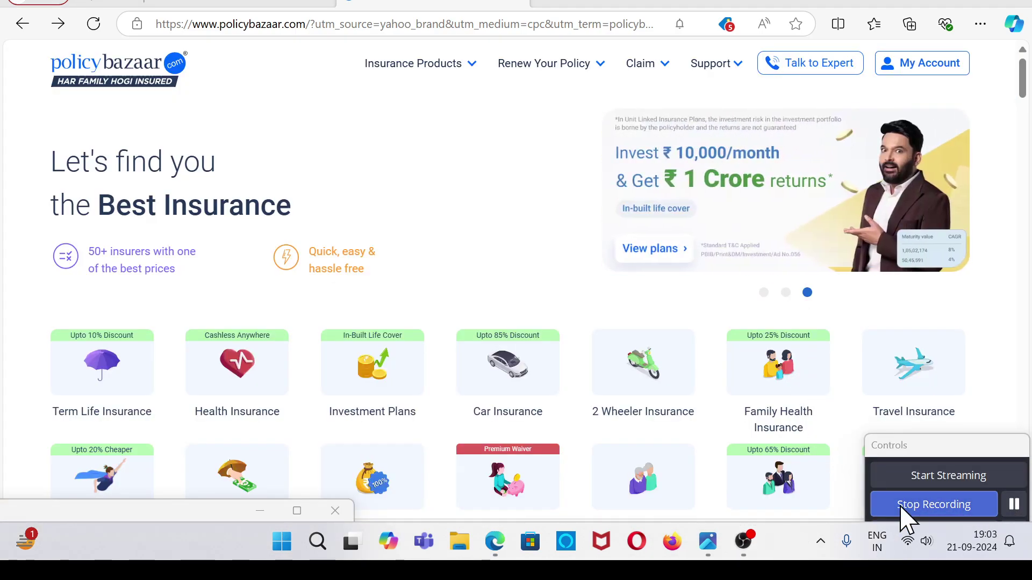
left_click(260, 511)
left_click(939, 68)
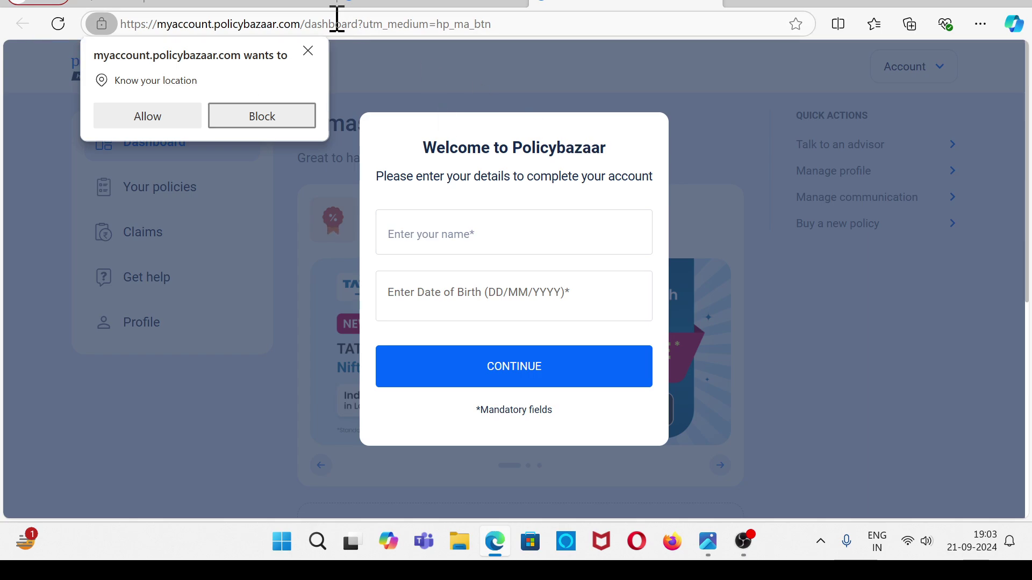
Block the location request and enter the user's full name in the welcome form.
left_click(307, 51)
left_click(424, 219)
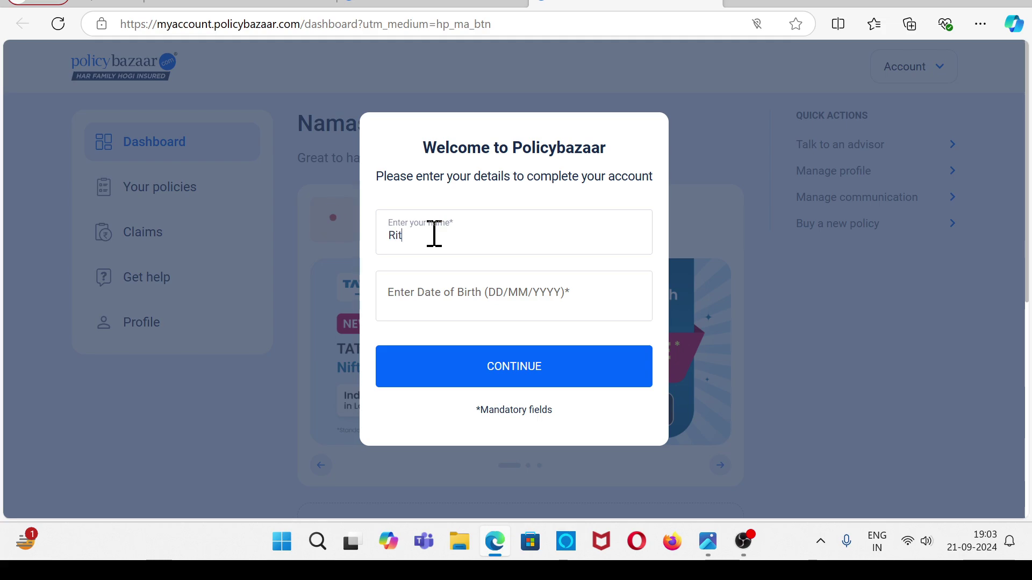
type("Ritik Bhagat")
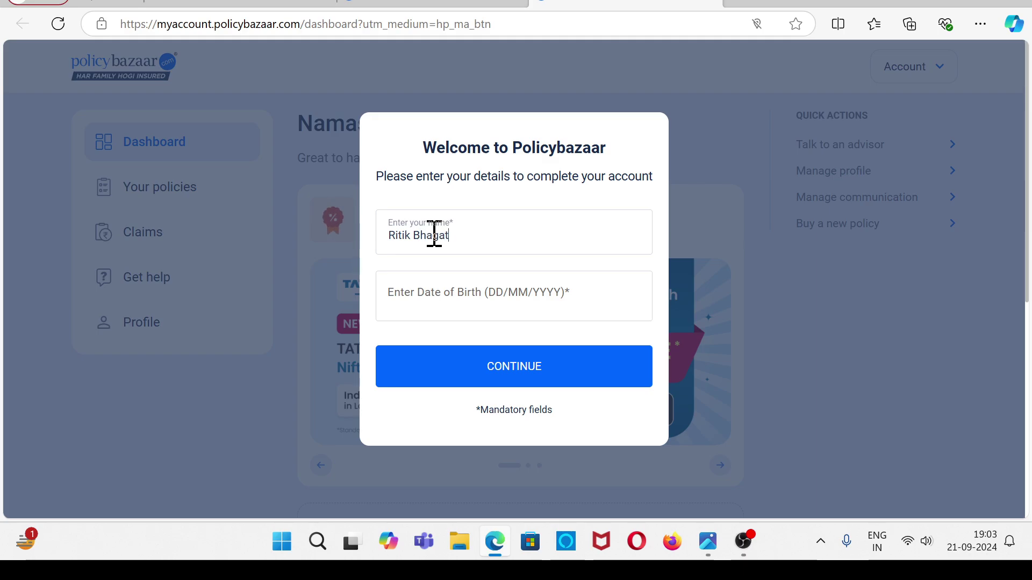
Pick 10/11/2001 as the date of birth in the calendar and submit the form.
left_click(446, 309)
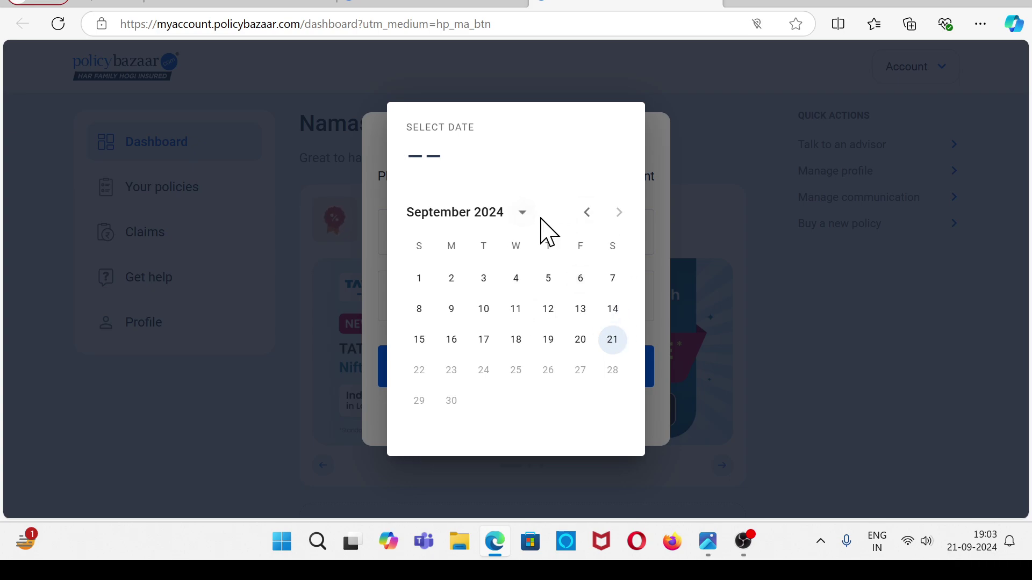
left_click(522, 214)
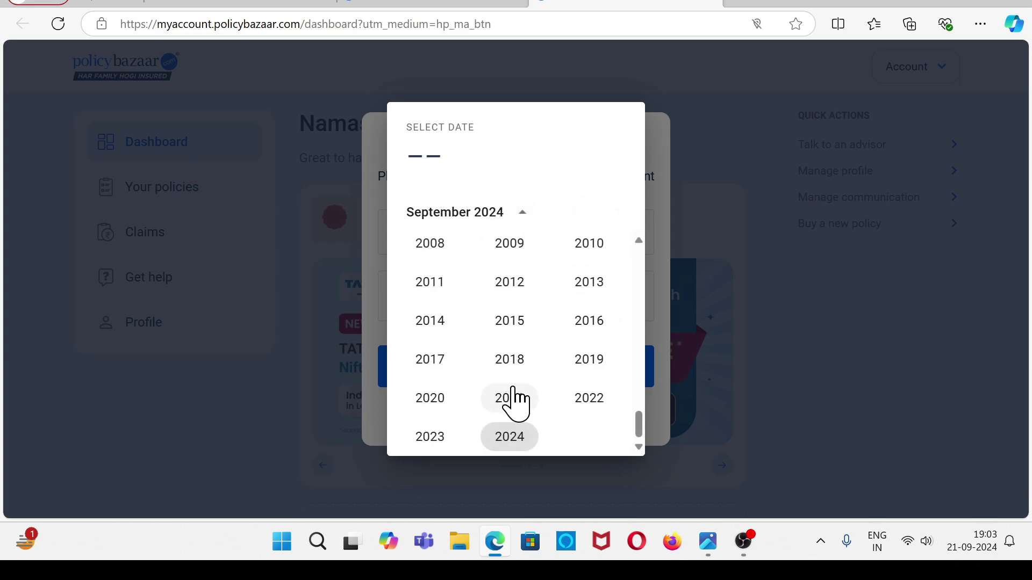
scroll(458, 317, "up", 3)
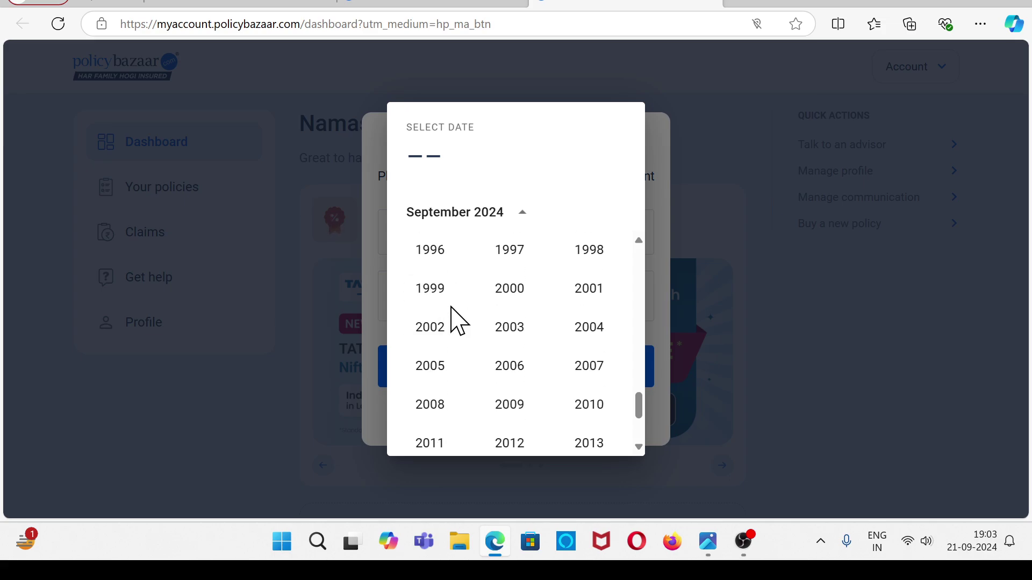
left_click(590, 289)
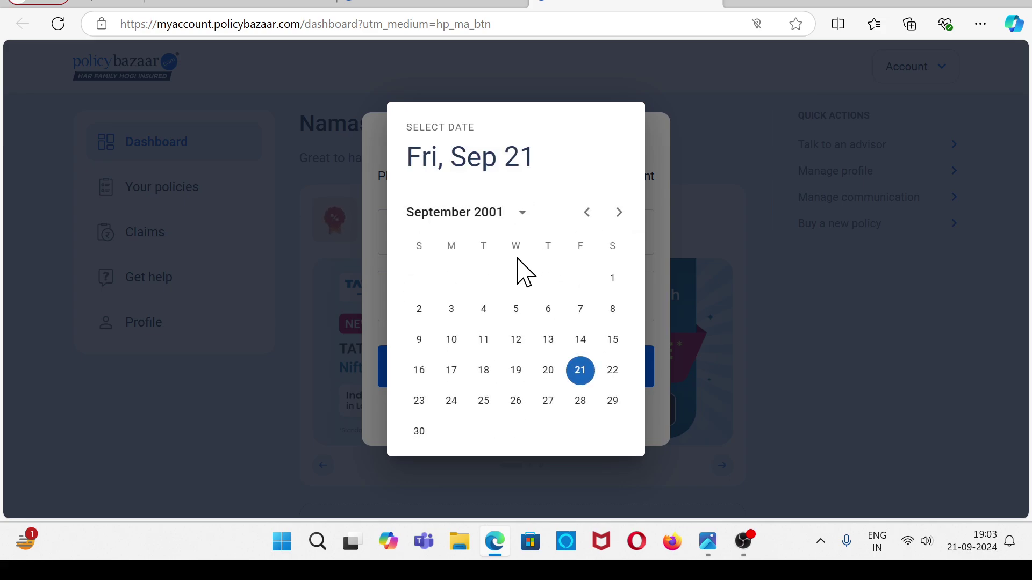
left_click(522, 214)
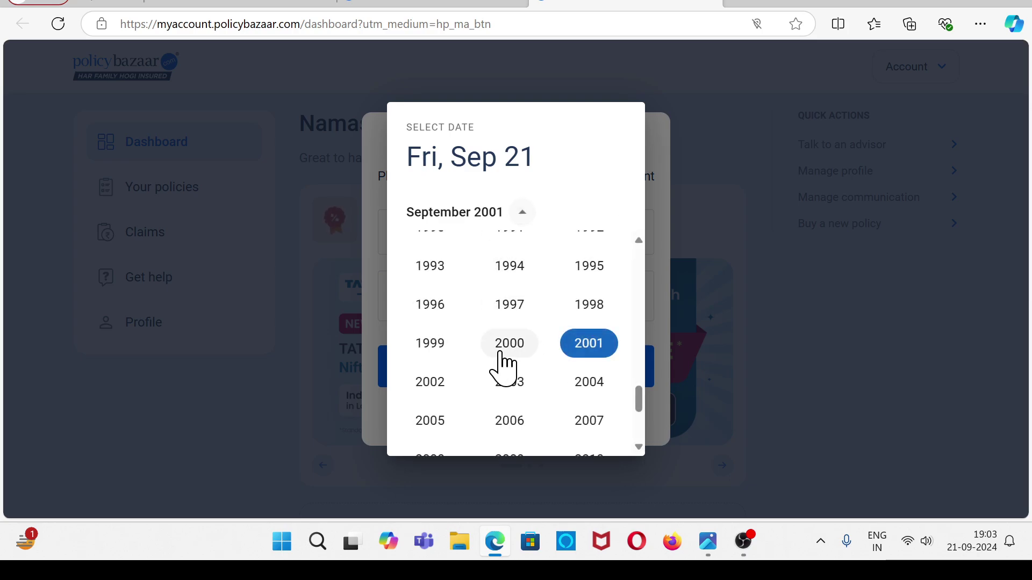
left_click(489, 214)
left_click(449, 214)
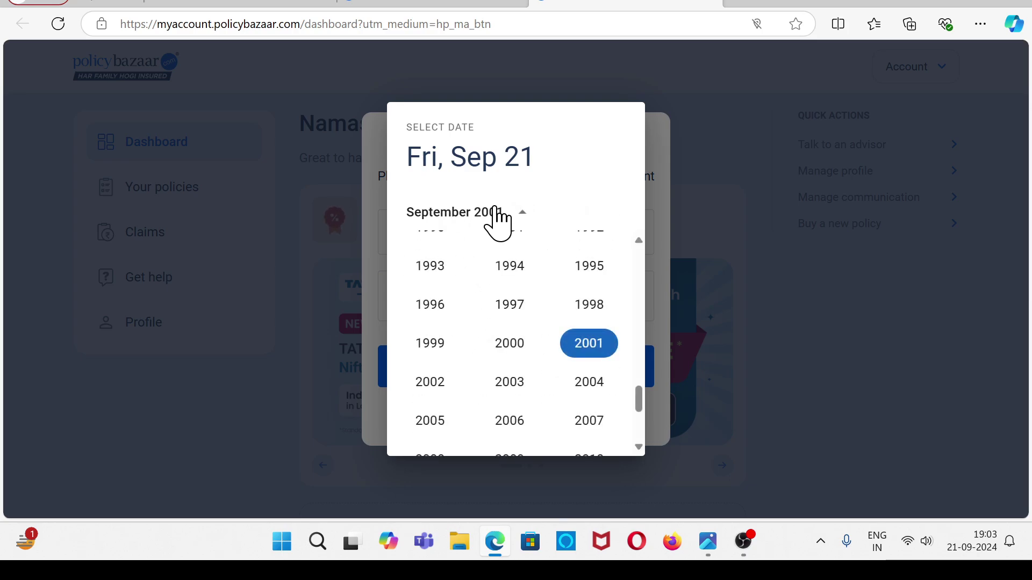
left_click(472, 216)
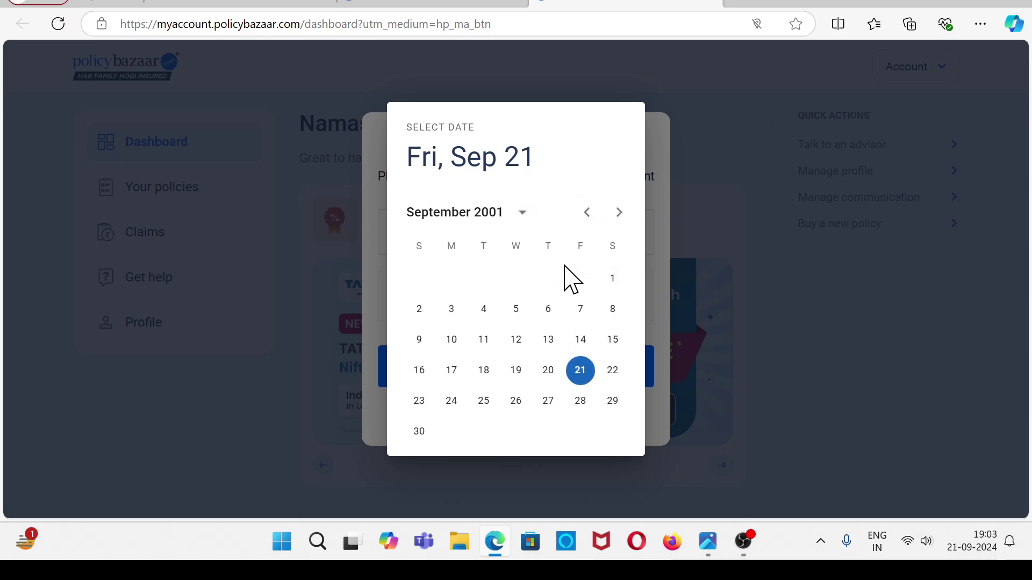
left_click(743, 541)
left_click(1013, 504)
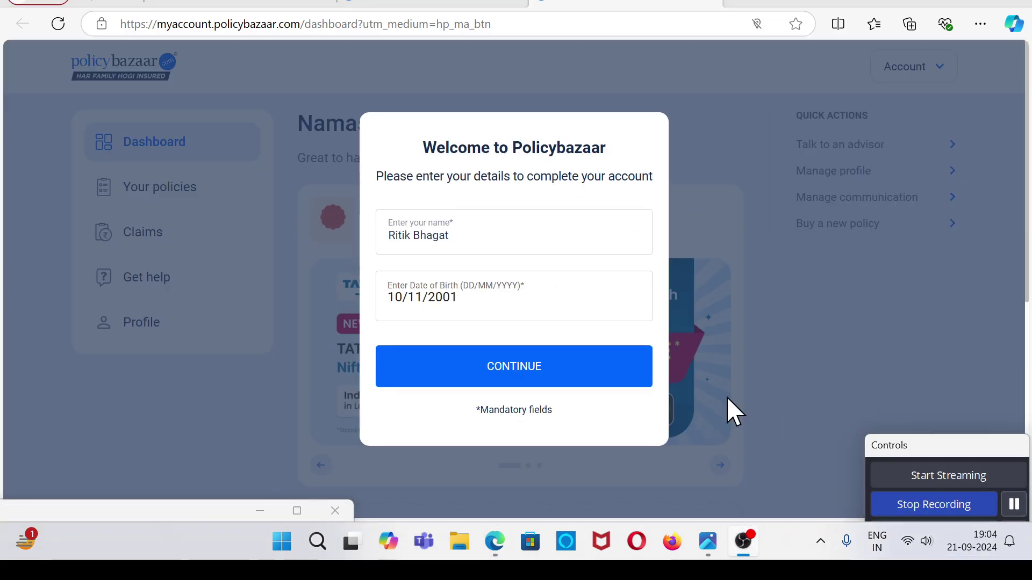
left_click(493, 380)
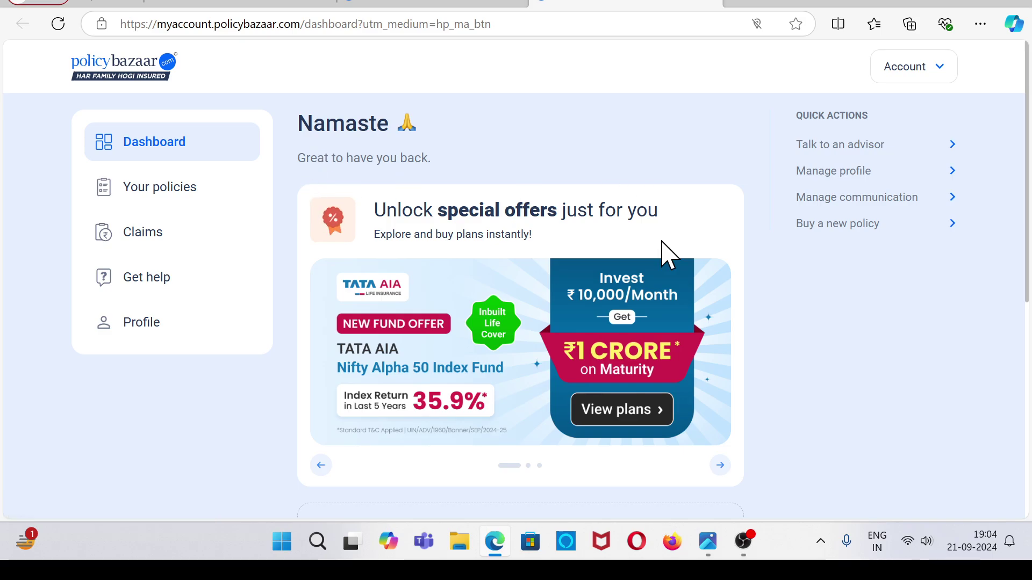
Look over the Namaste dashboard, then open the Account dropdown in the header.
scroll(651, 341, "down", 5)
scroll(652, 341, "up", 5)
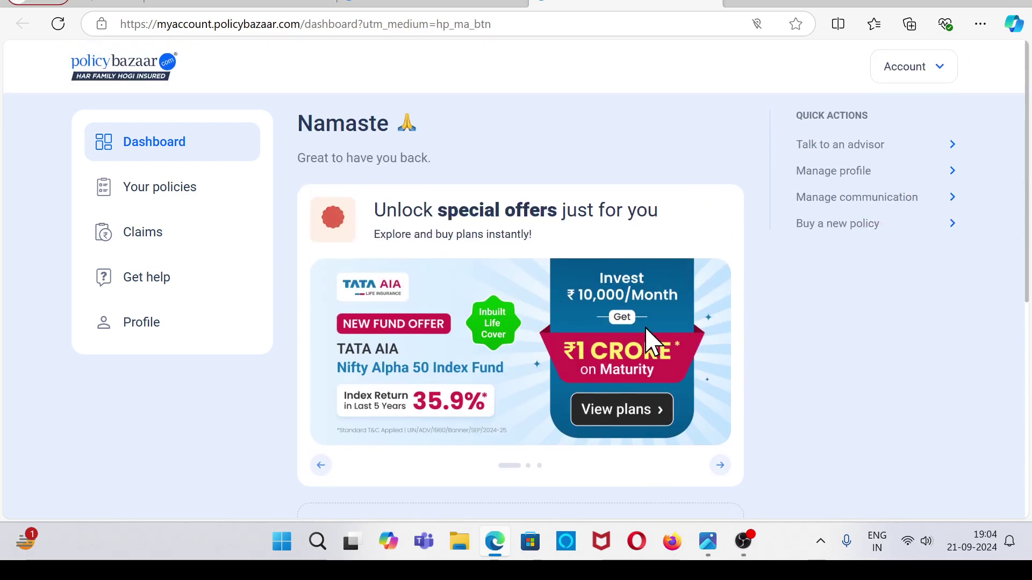
scroll(652, 341, "down", 6)
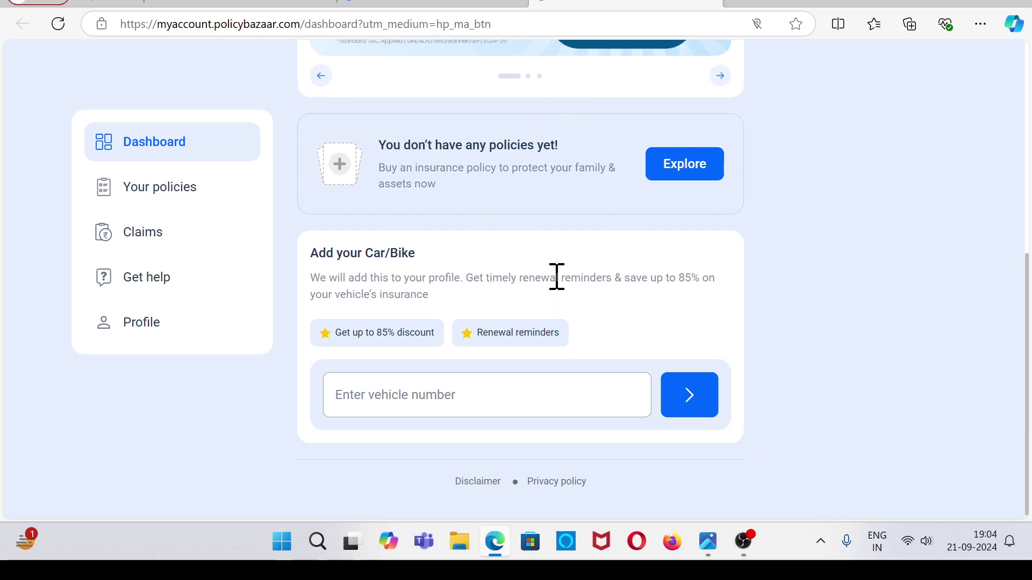
scroll(596, 258, "up", 6)
left_click(940, 67)
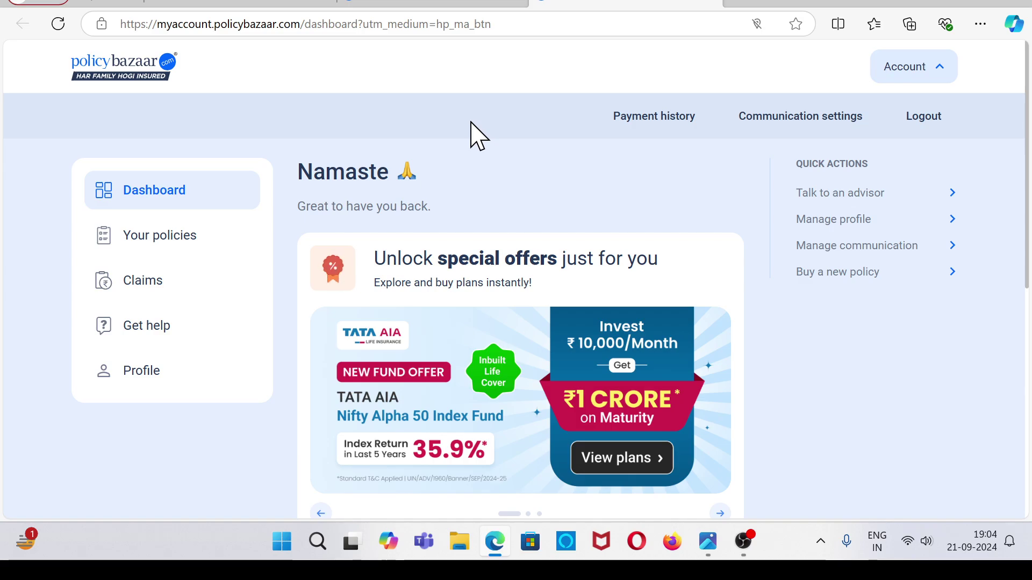
On the Profile page, set the gender to Male.
left_click(144, 363)
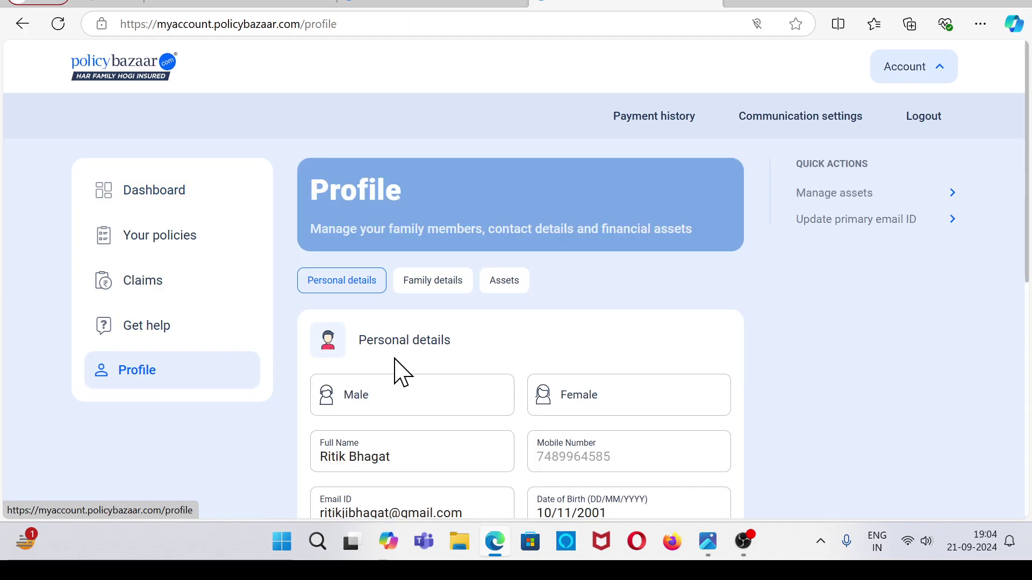
scroll(334, 380, "down", 5)
scroll(396, 288, "down", 3)
scroll(396, 287, "up", 2)
scroll(396, 295, "down", 2)
scroll(412, 214, "up", 3)
scroll(403, 237, "down", 3)
scroll(387, 250, "up", 6)
left_click(421, 257)
scroll(421, 266, "down", 6)
scroll(467, 358, "up", 1)
scroll(467, 358, "down", 1)
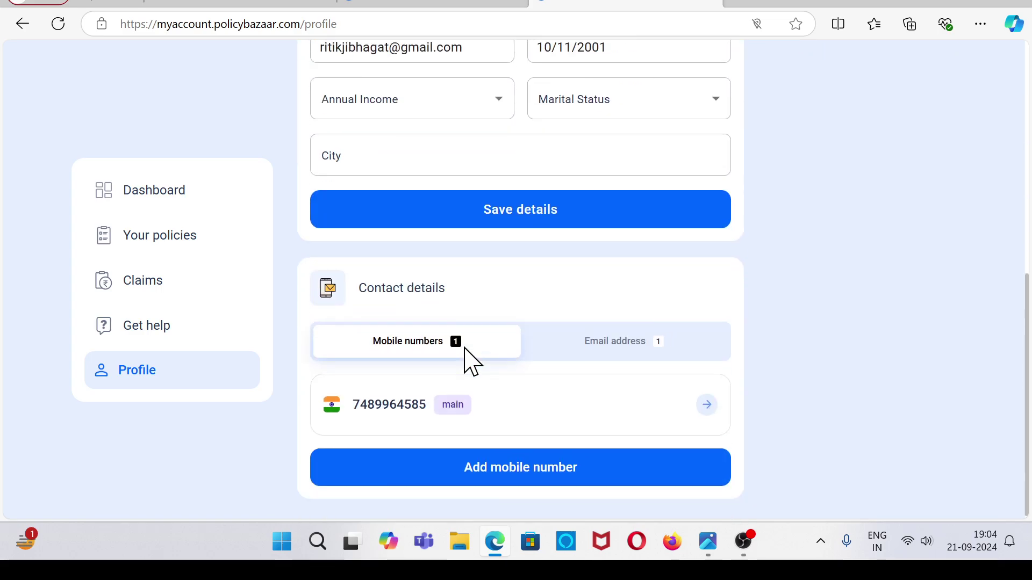
Set marital status to Single and annual income to 7 - 10 lakhs.
left_click(513, 98)
left_click(792, 128)
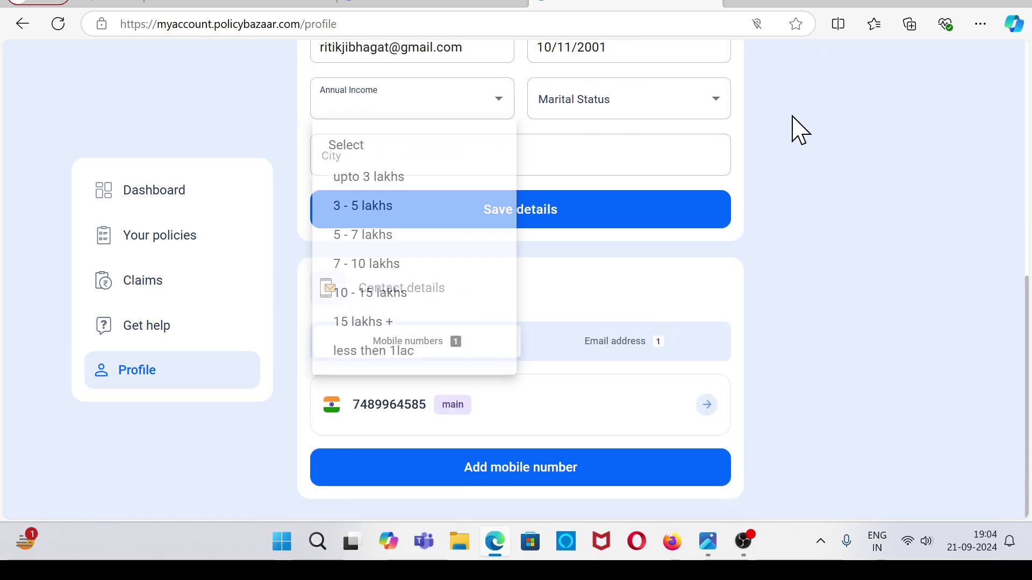
left_click(708, 110)
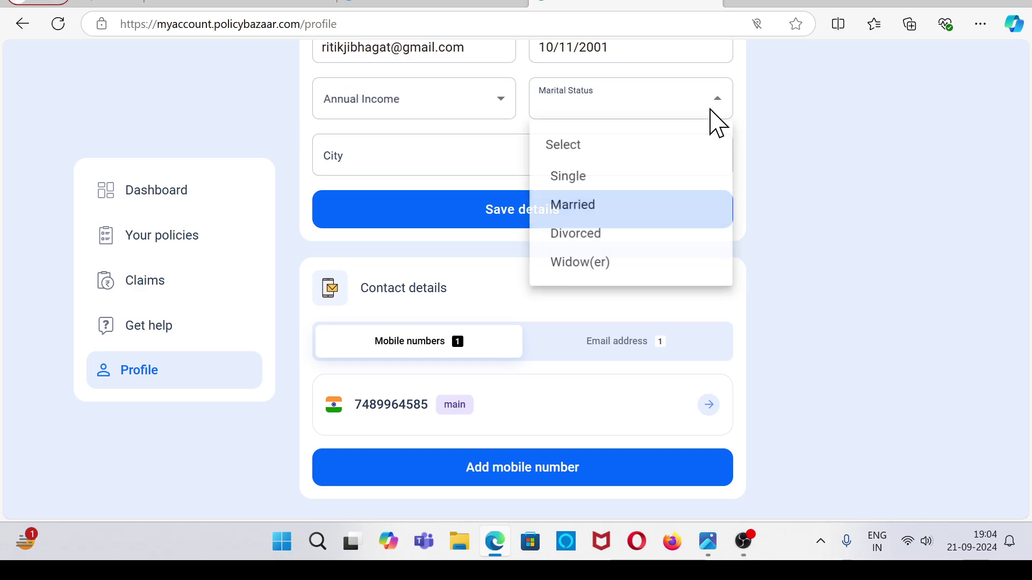
left_click(615, 184)
left_click(500, 107)
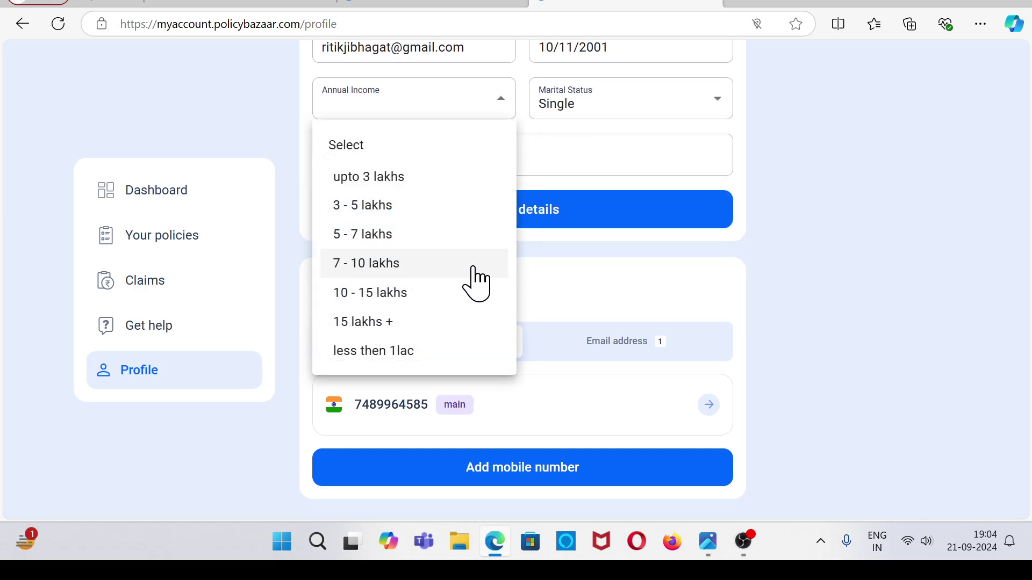
left_click(414, 264)
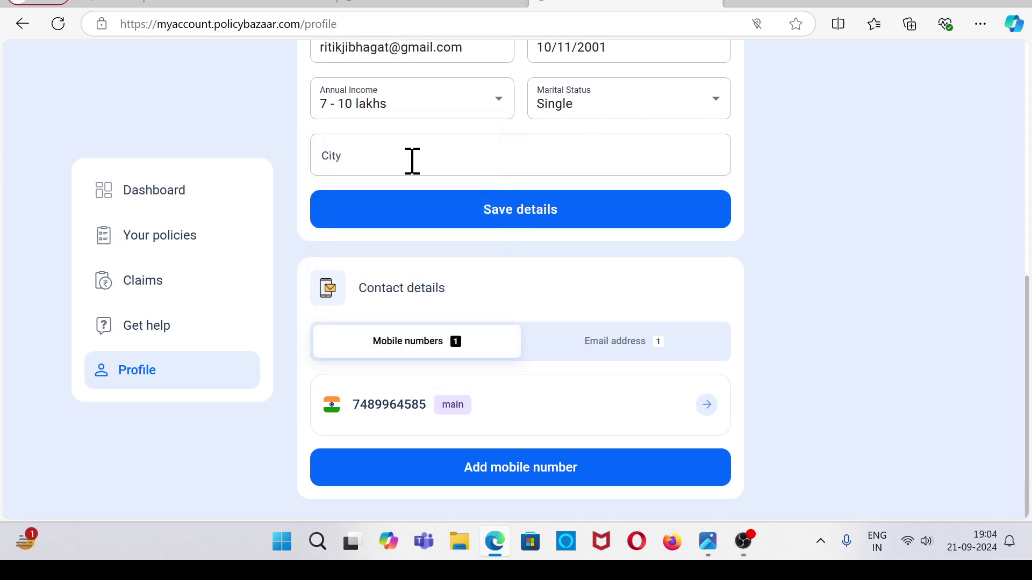
left_click(743, 541)
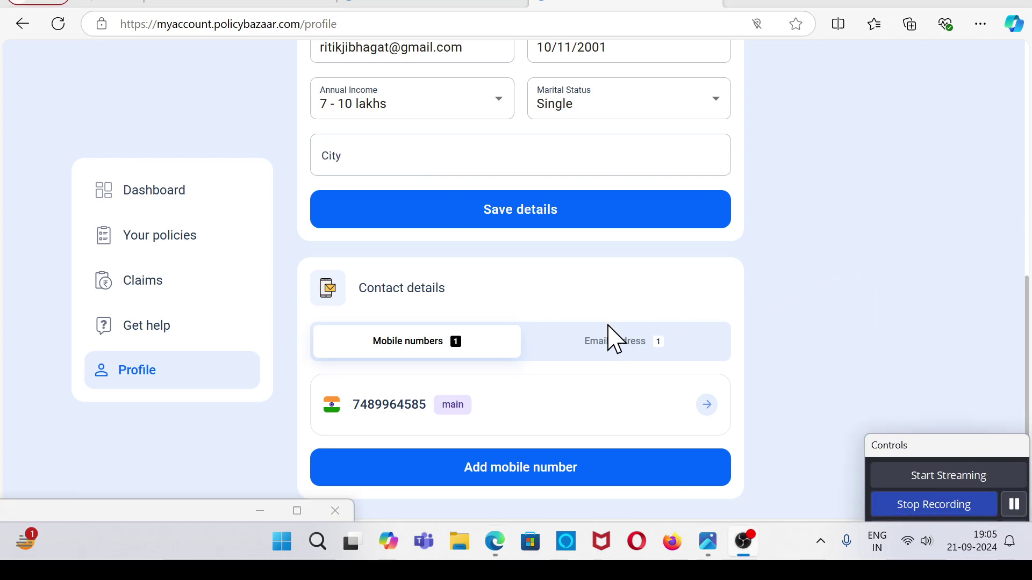
left_click(583, 344)
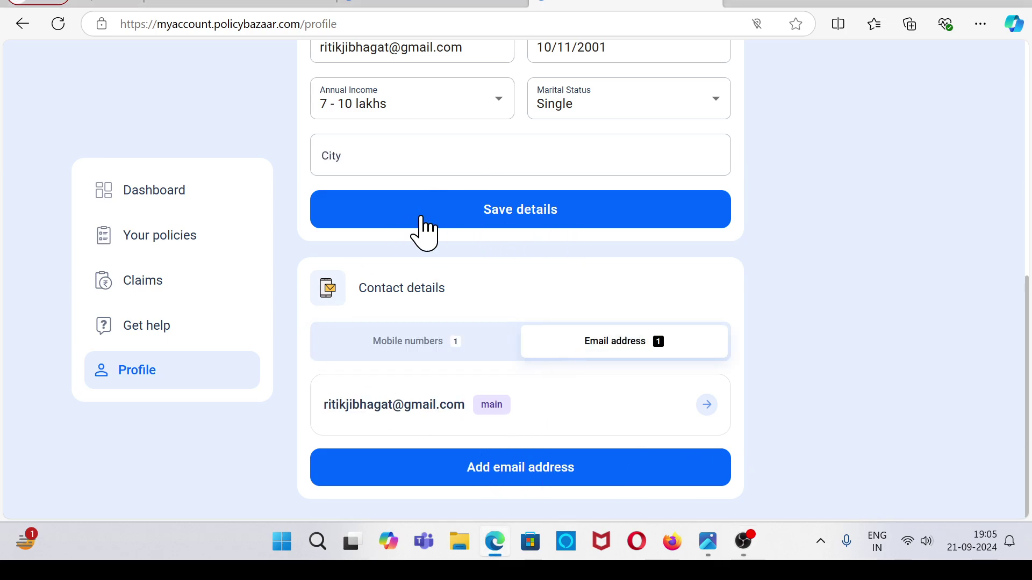
scroll(465, 300, "up", 9)
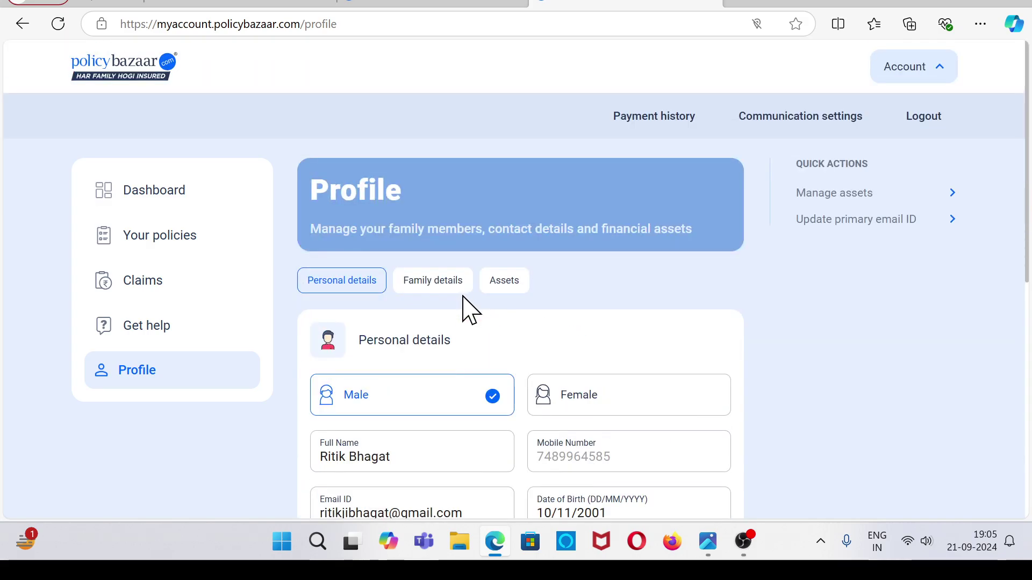
Add Mother as a family member under Family details, then show the Assets section.
scroll(473, 355, "down", 3)
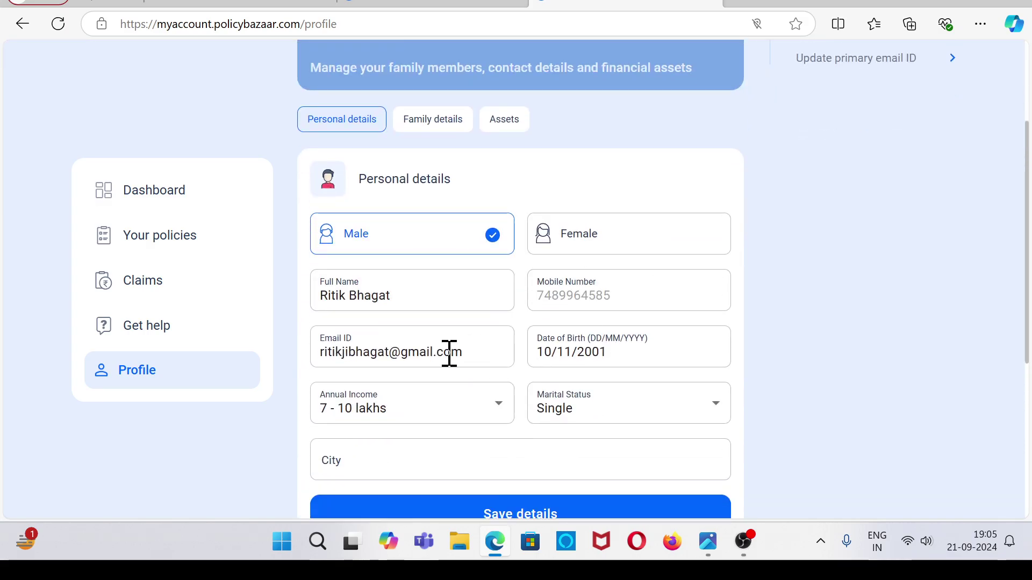
scroll(449, 354, "down", 5)
scroll(449, 354, "up", 9)
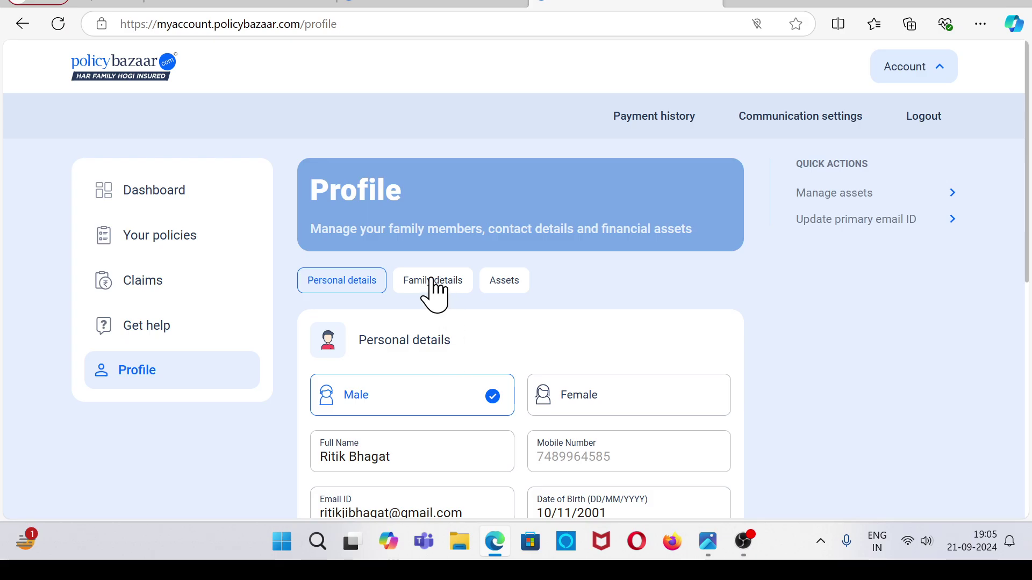
left_click(415, 294)
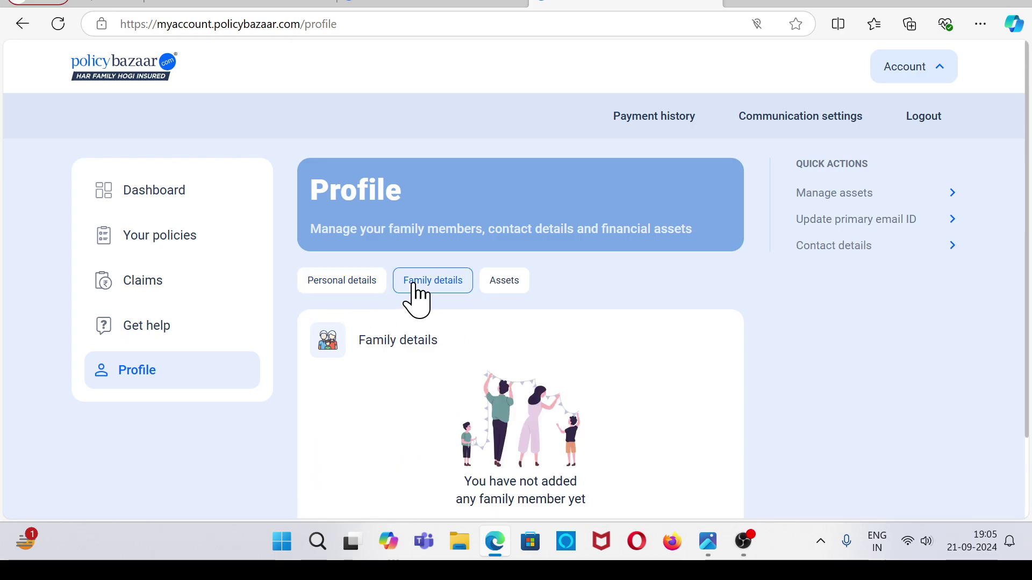
scroll(680, 308, "down", 2)
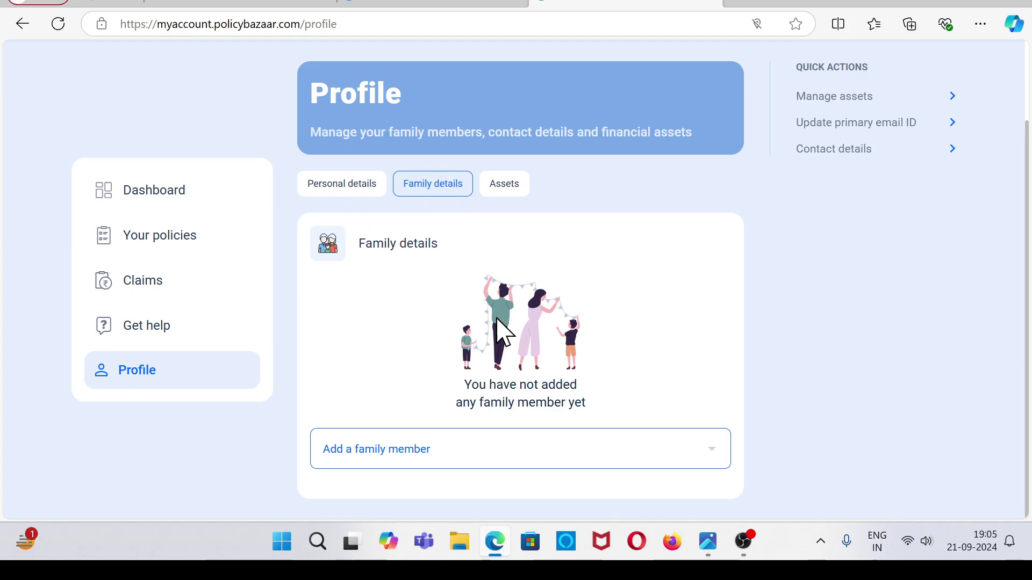
left_click(349, 463)
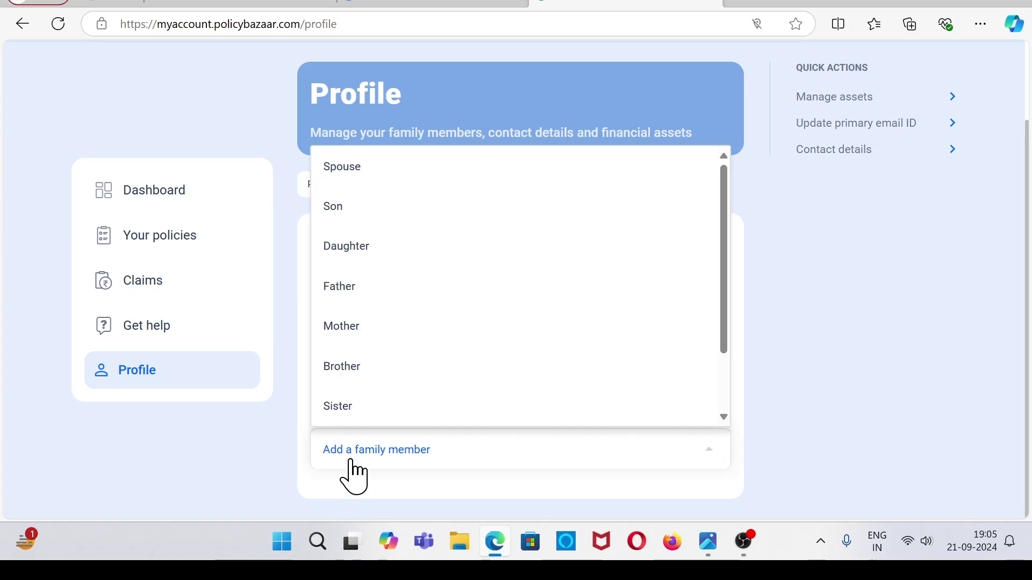
left_click(375, 352)
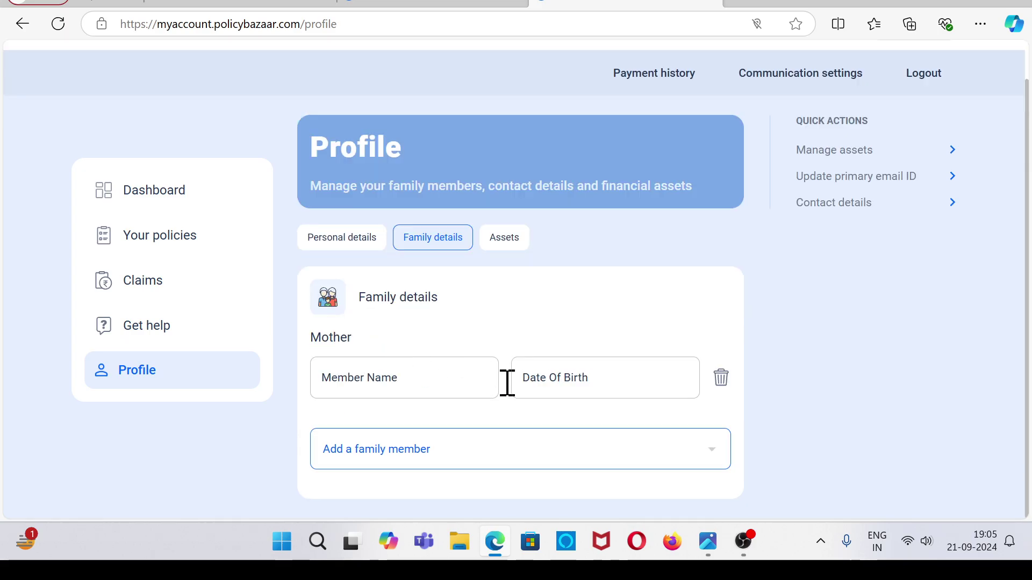
left_click(431, 384)
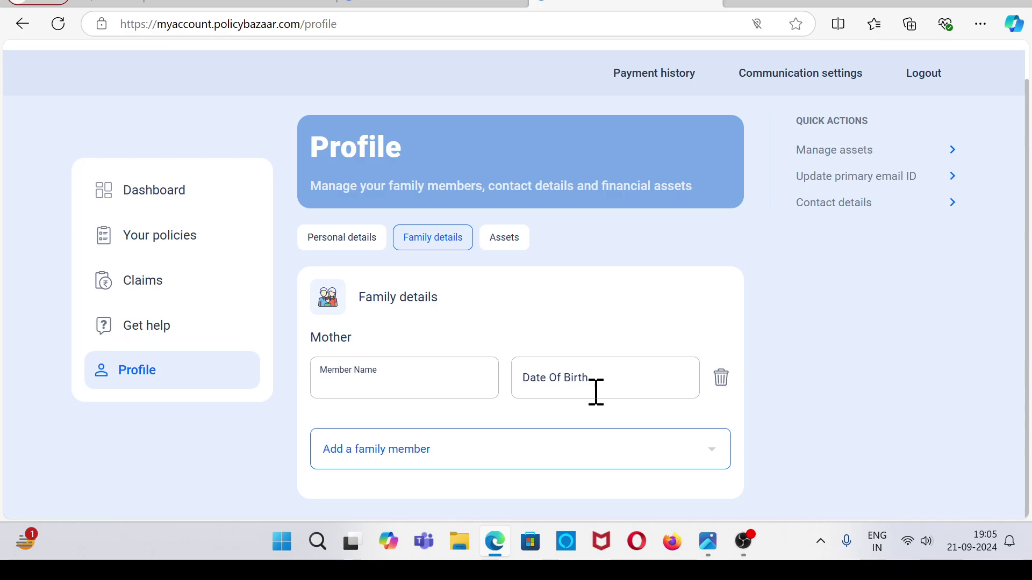
left_click(492, 241)
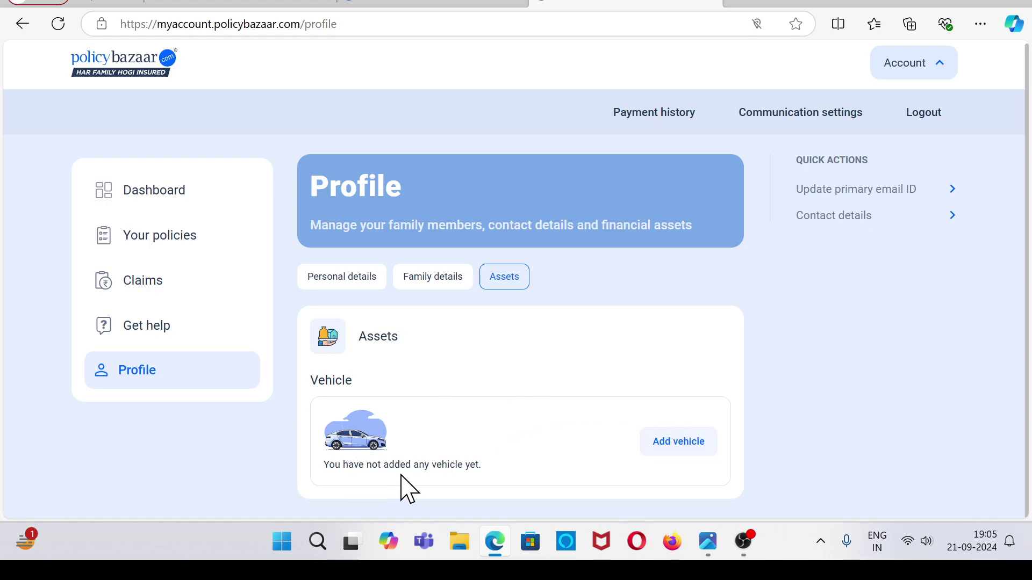
Leave the Add vehicle page and return to the Dashboard, blocking the location request.
left_click(687, 446)
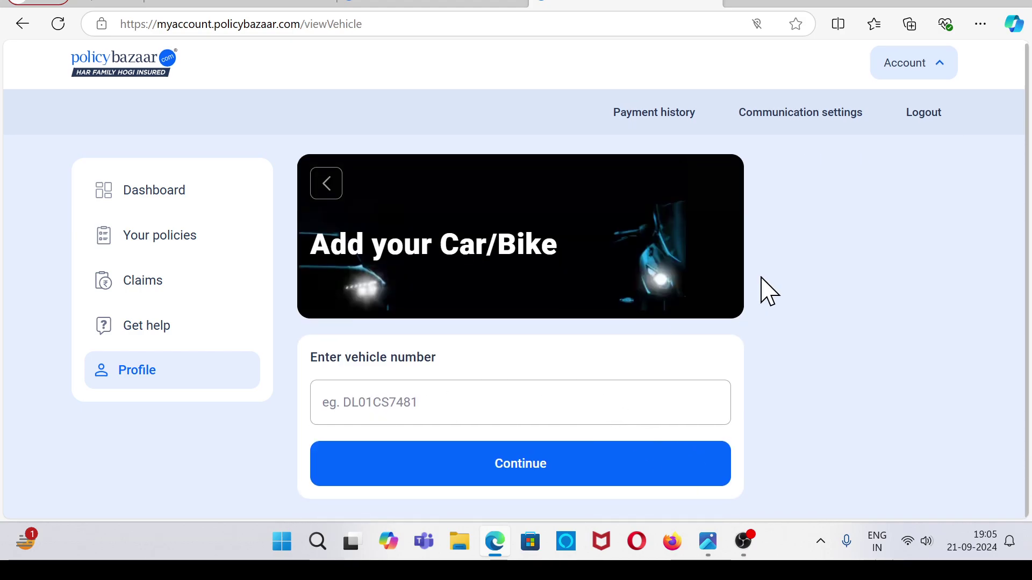
left_click(22, 24)
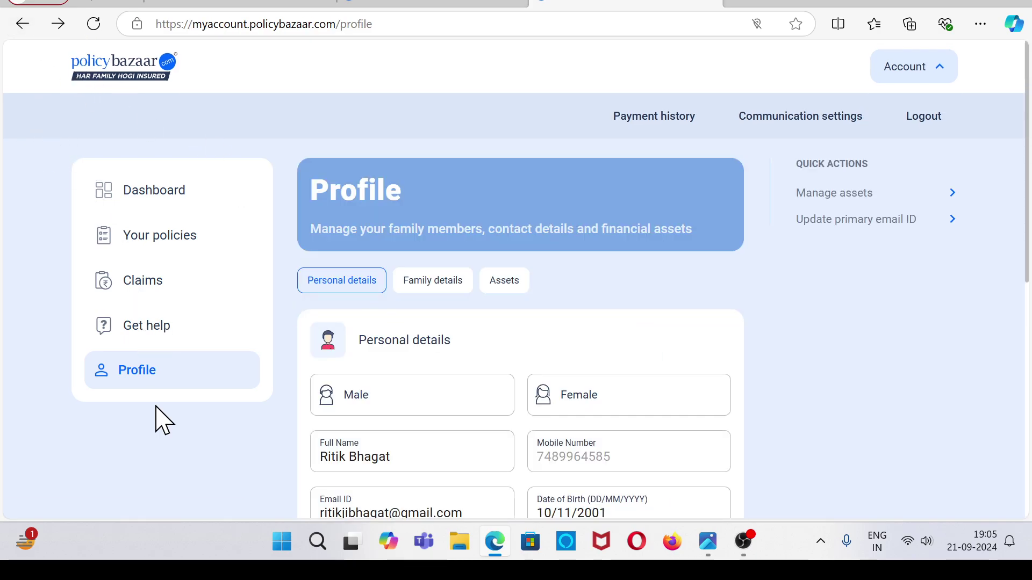
left_click(136, 186)
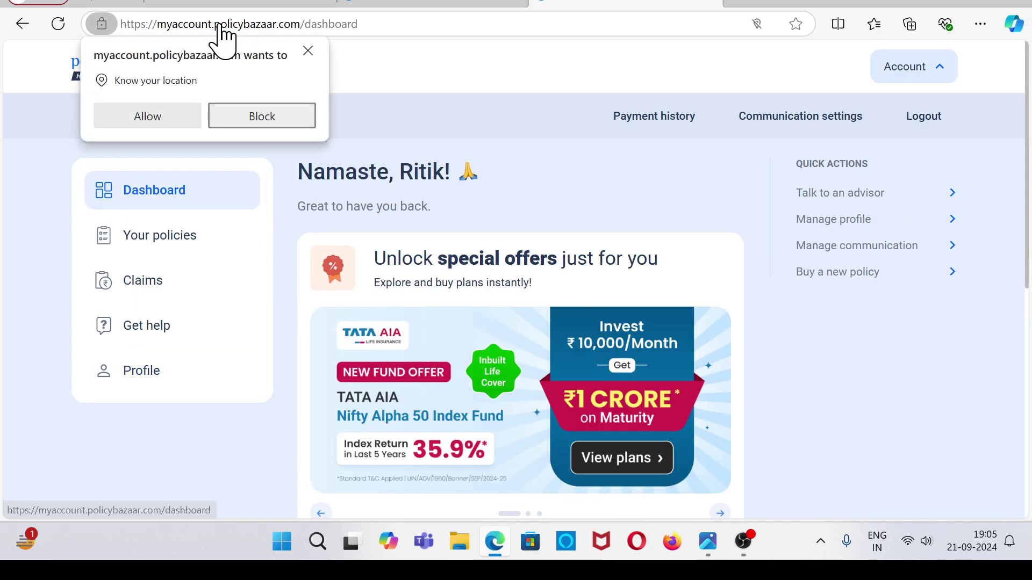
left_click(308, 51)
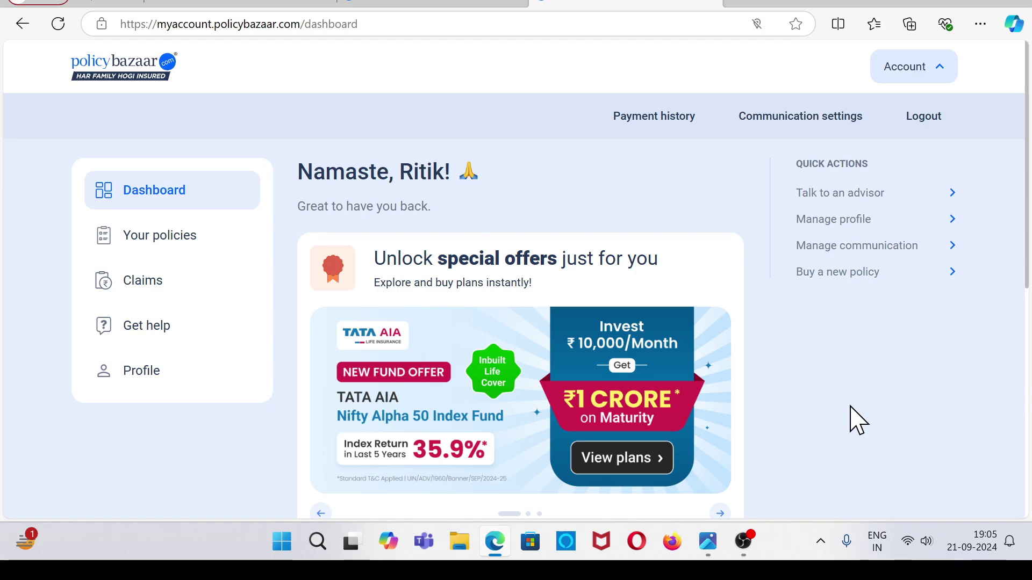
scroll(752, 392, "down", 5)
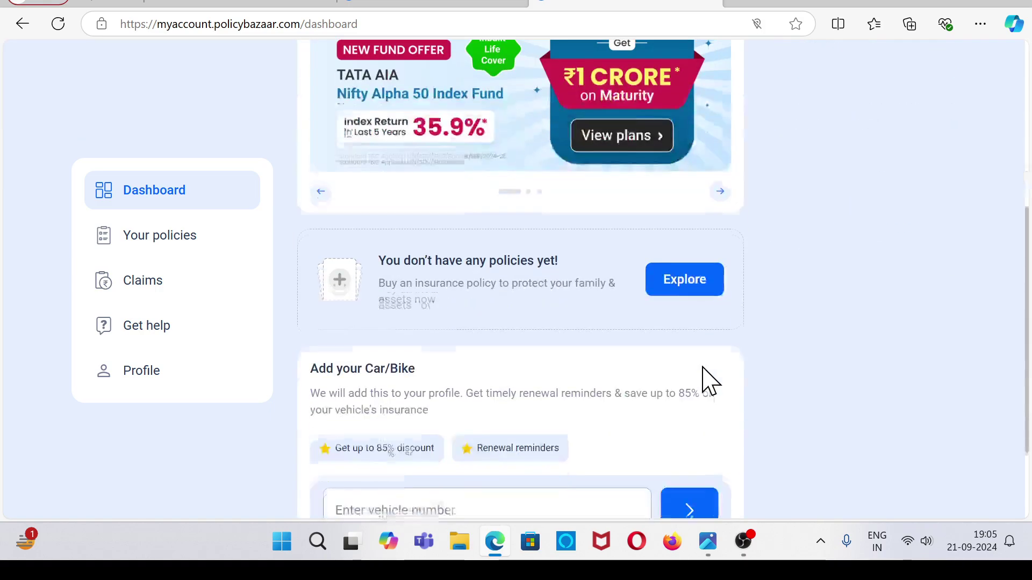
scroll(788, 422, "up", 4)
scroll(788, 421, "up", 2)
left_click(744, 542)
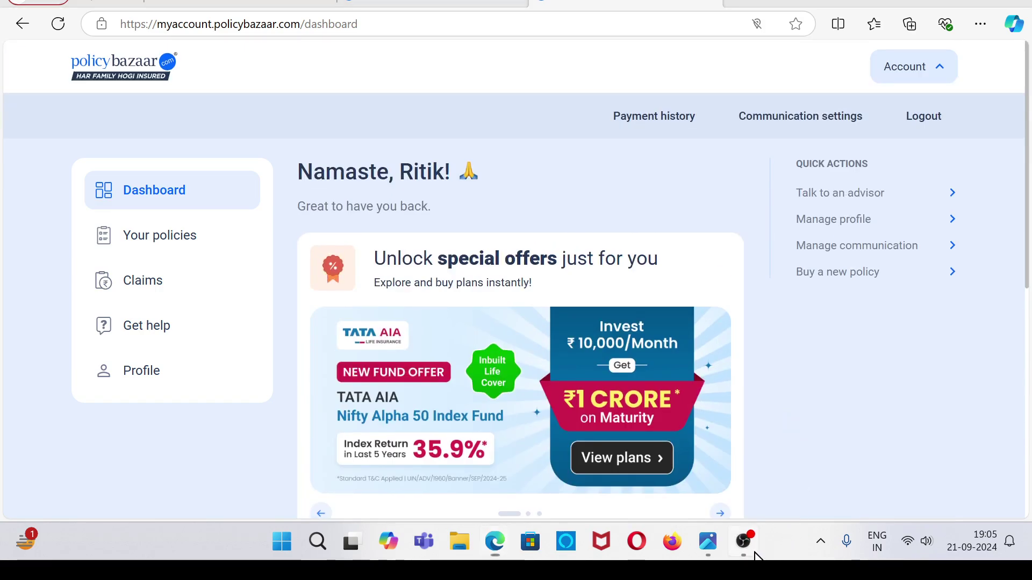